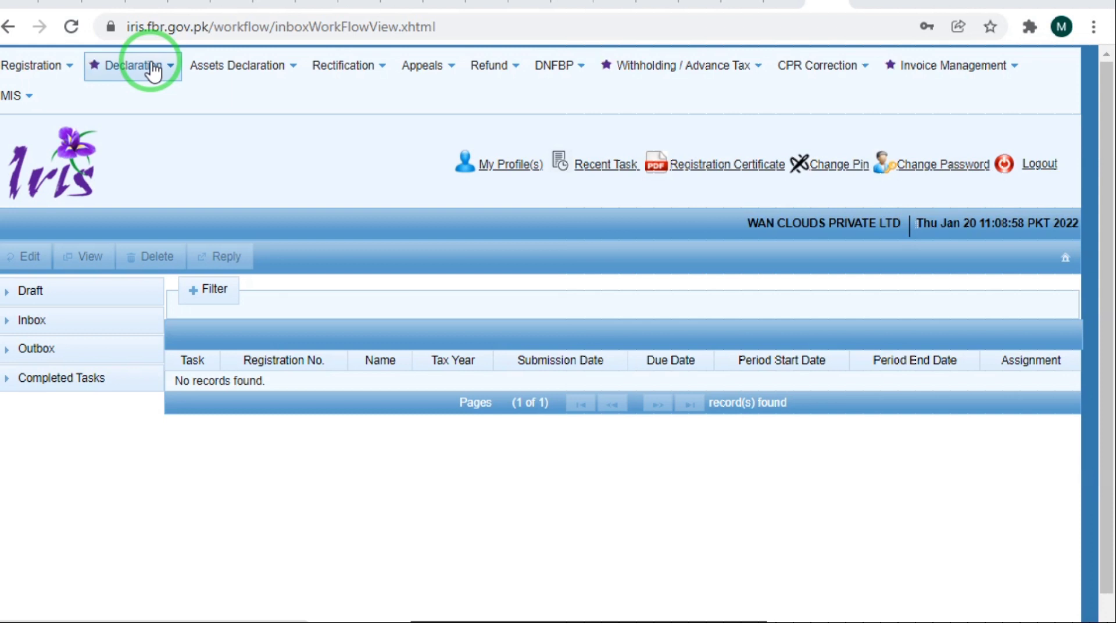
Locate the 26(1) Sales Tax and Federal Excise return among the declaration forms.
click(152, 69)
scroll(277, 223, down, 4)
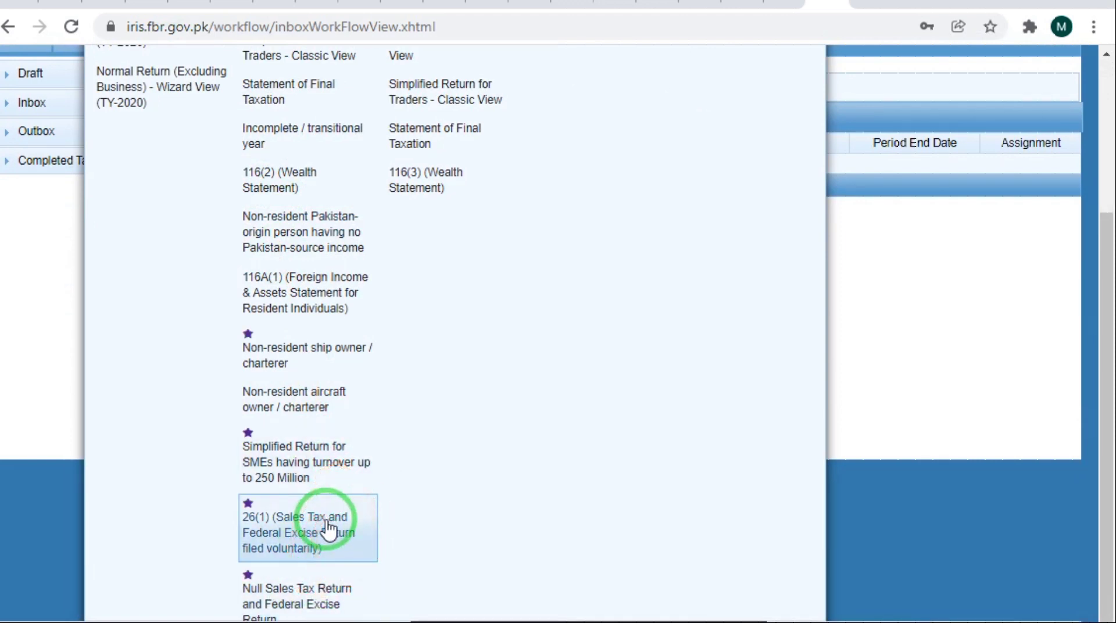
click(950, 400)
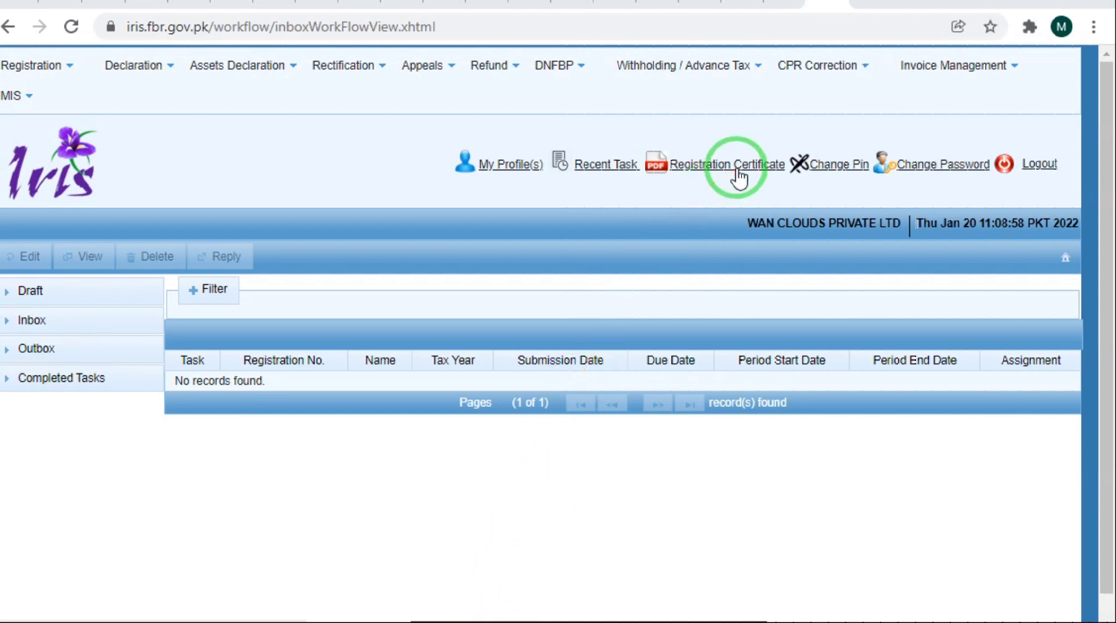
Open Sales Tax Invoice Management and bring up a blank sales invoice form.
click(900, 76)
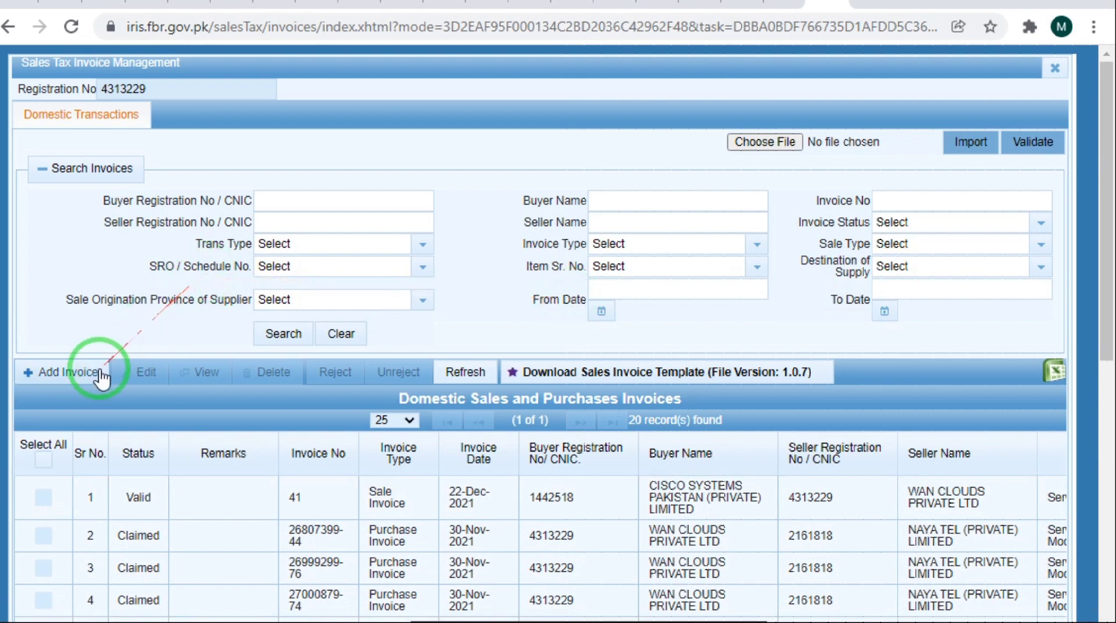
click(61, 373)
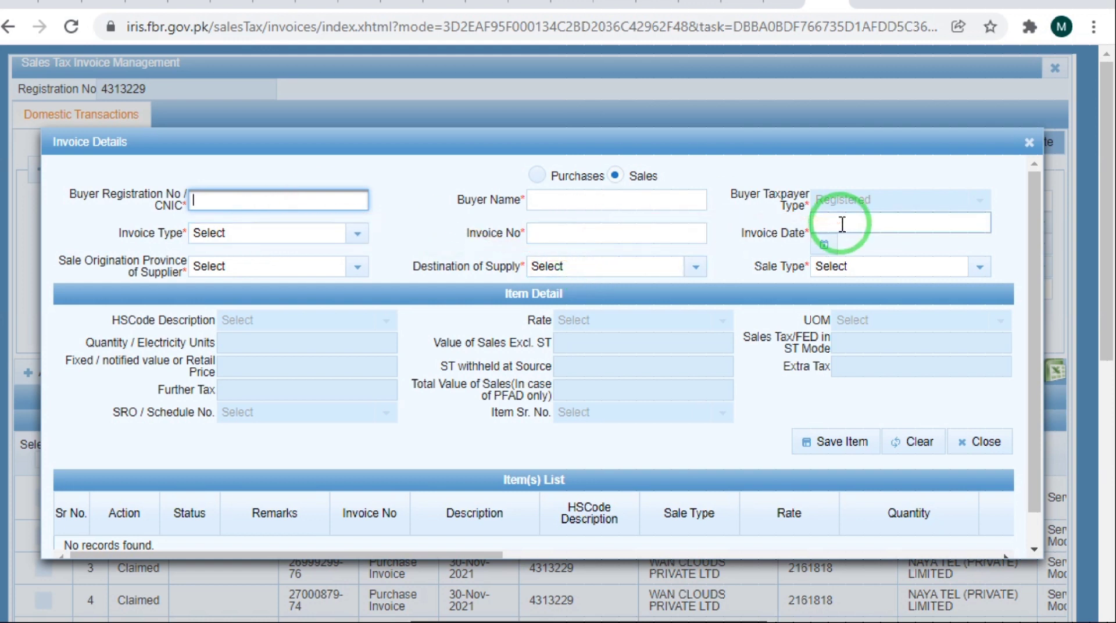
Examine the choices for sale origination province, destination of supply and sale type in the new invoice form.
click(294, 266)
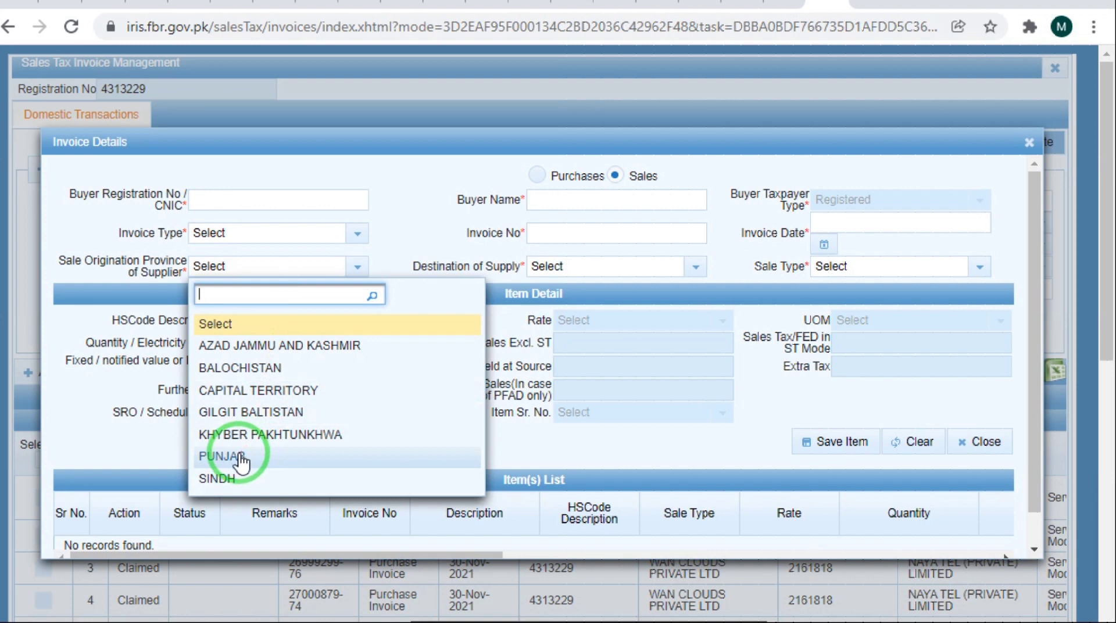
click(583, 273)
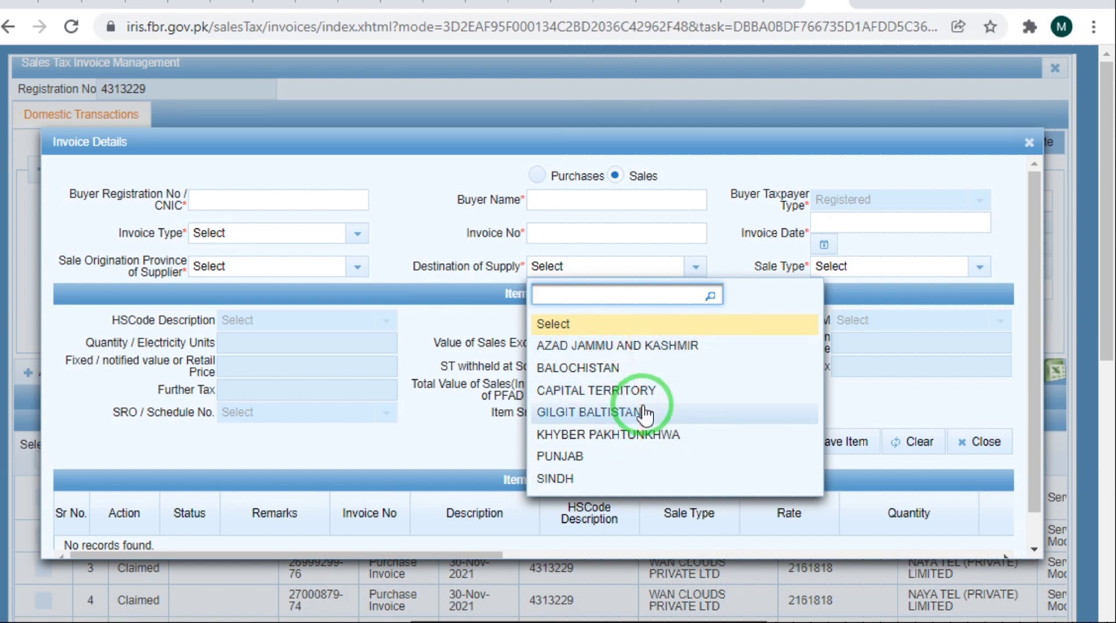
click(931, 268)
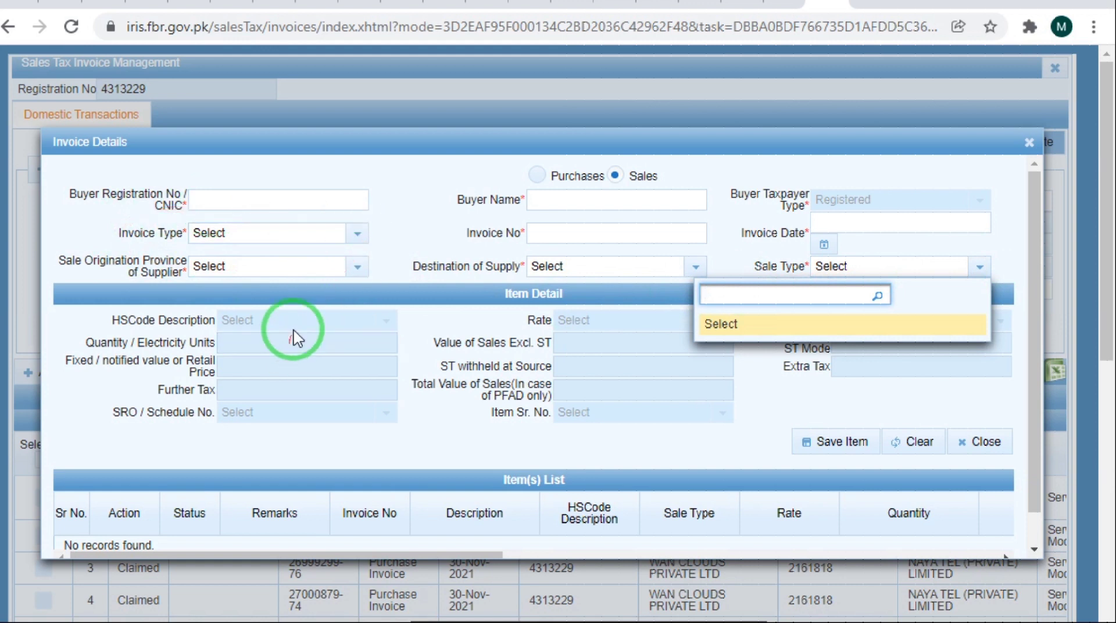
click(45, 321)
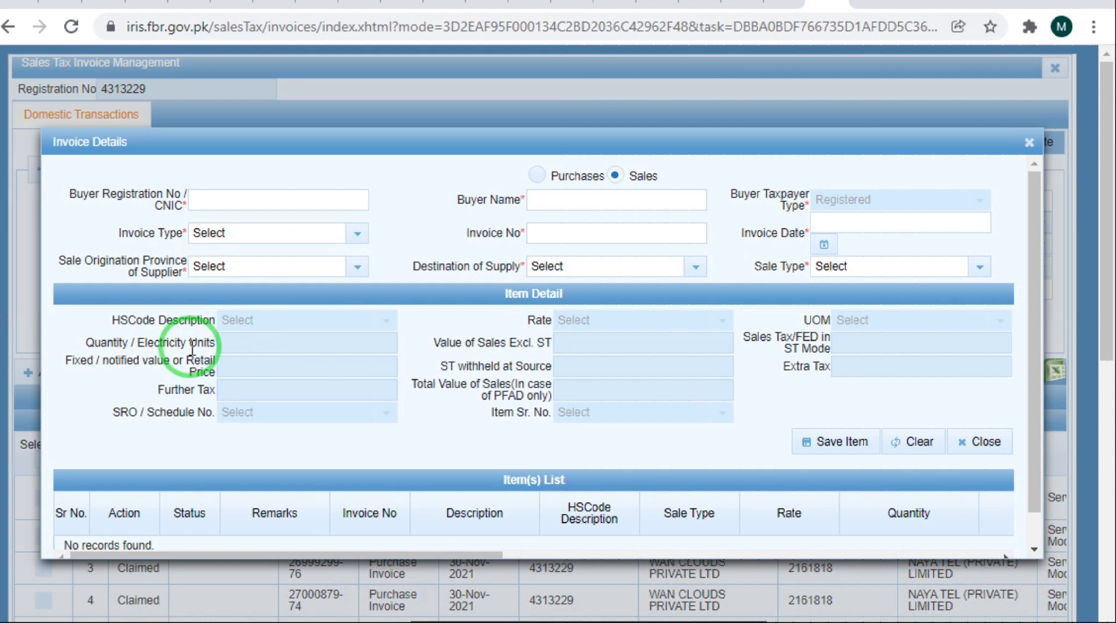
Look over the invoice form's item detail fields and items list, and leave Sales Tax Invoice Management without saving an invoice.
click(232, 342)
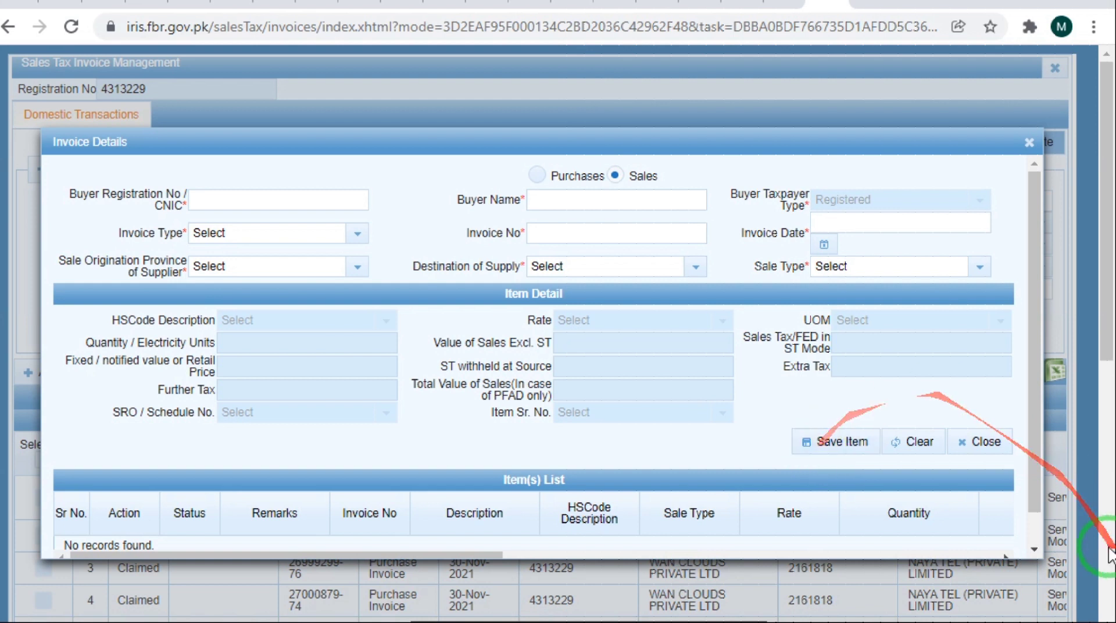
click(1033, 522)
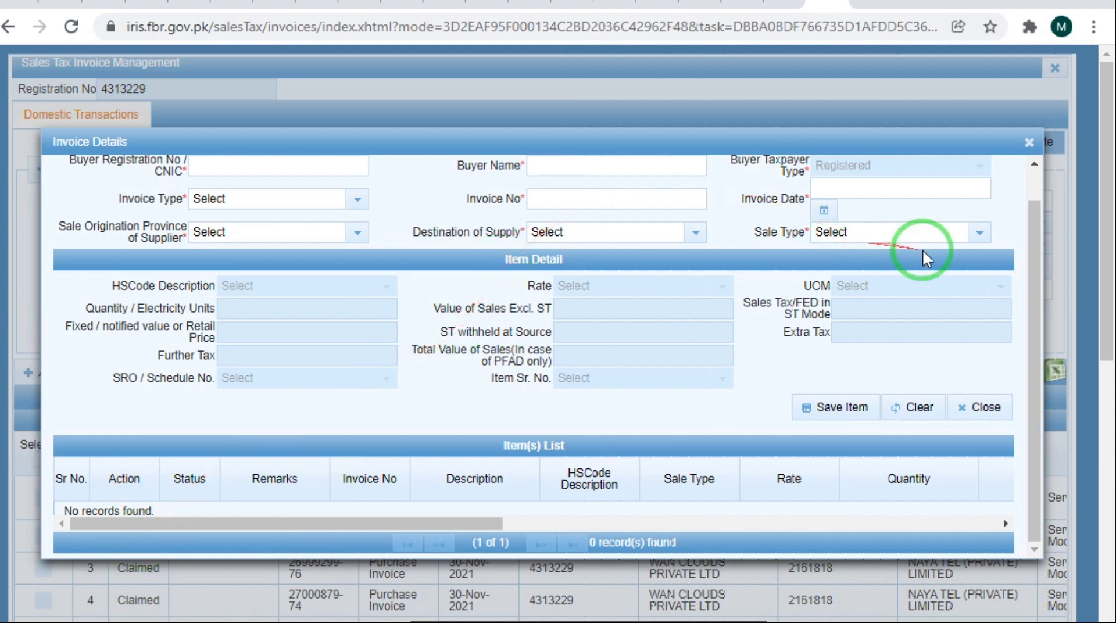
click(1032, 177)
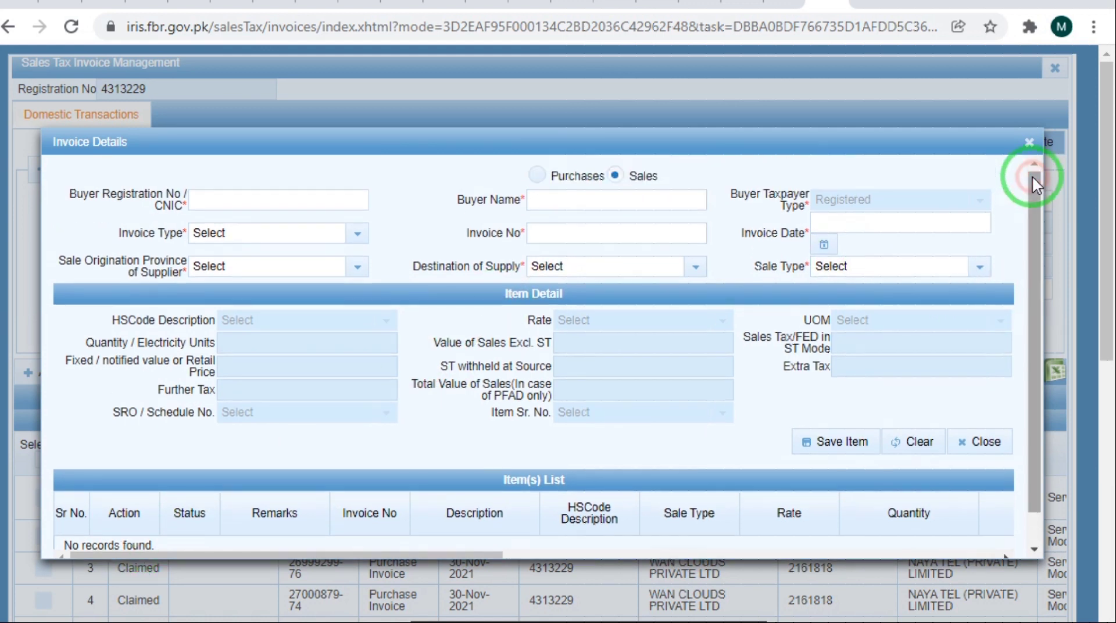
click(1029, 142)
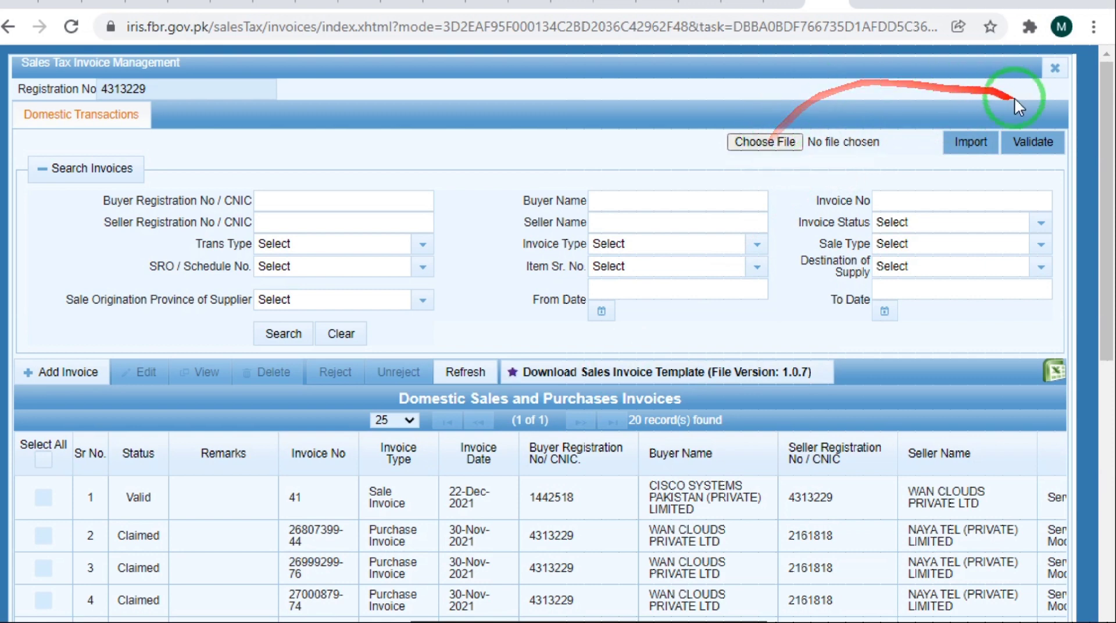
click(1053, 71)
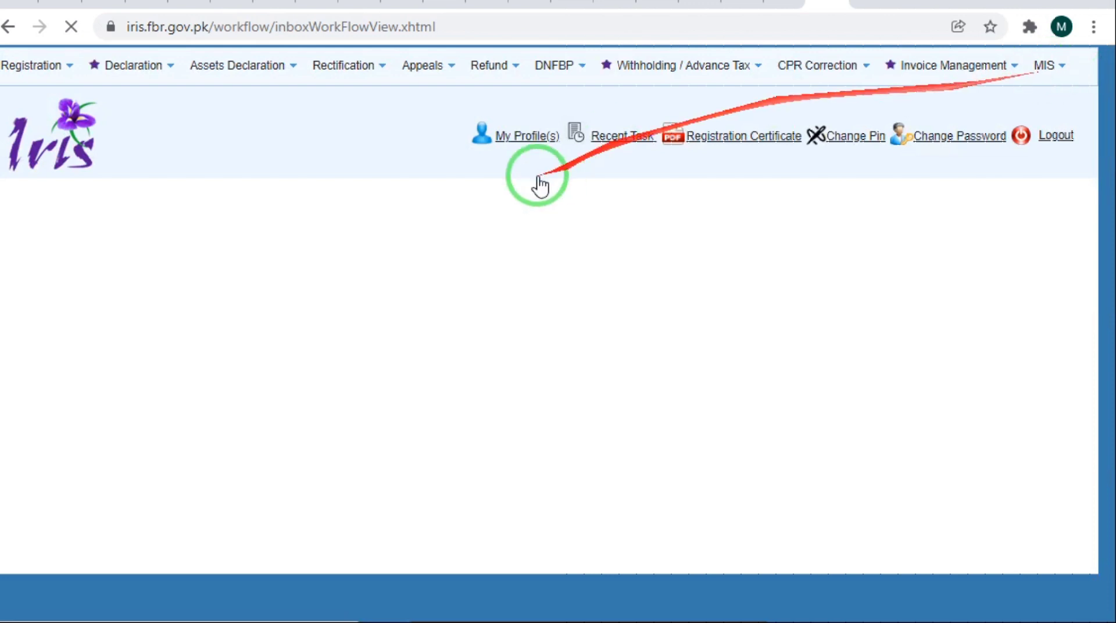
Check again where the voluntarily filed 26(1) sales tax return is listed among the declarations.
click(139, 69)
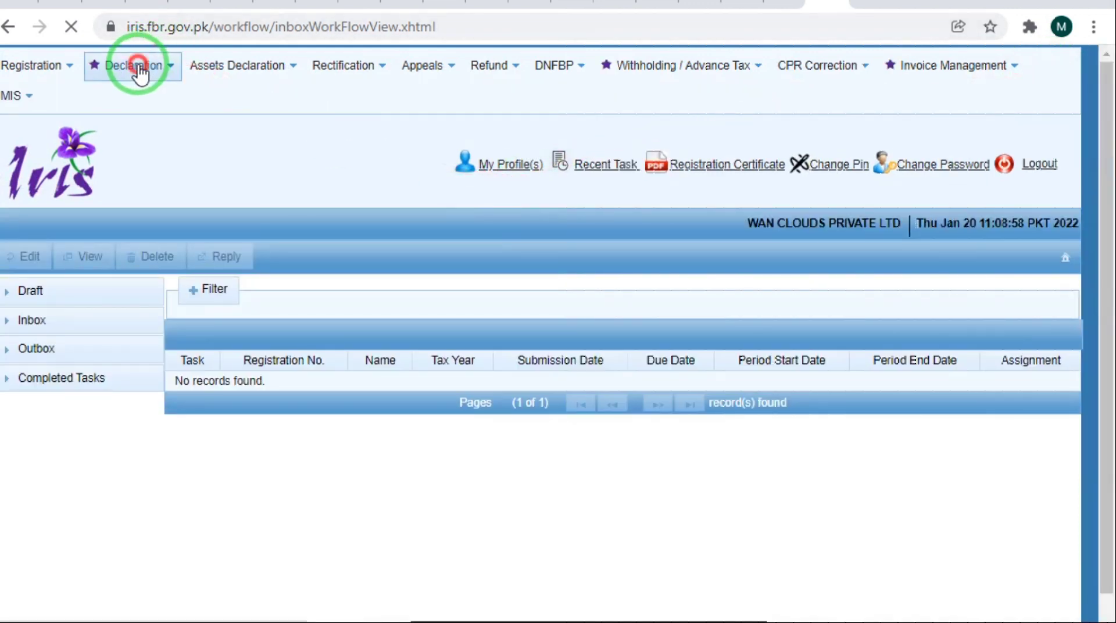
scroll(139, 67, down, 4)
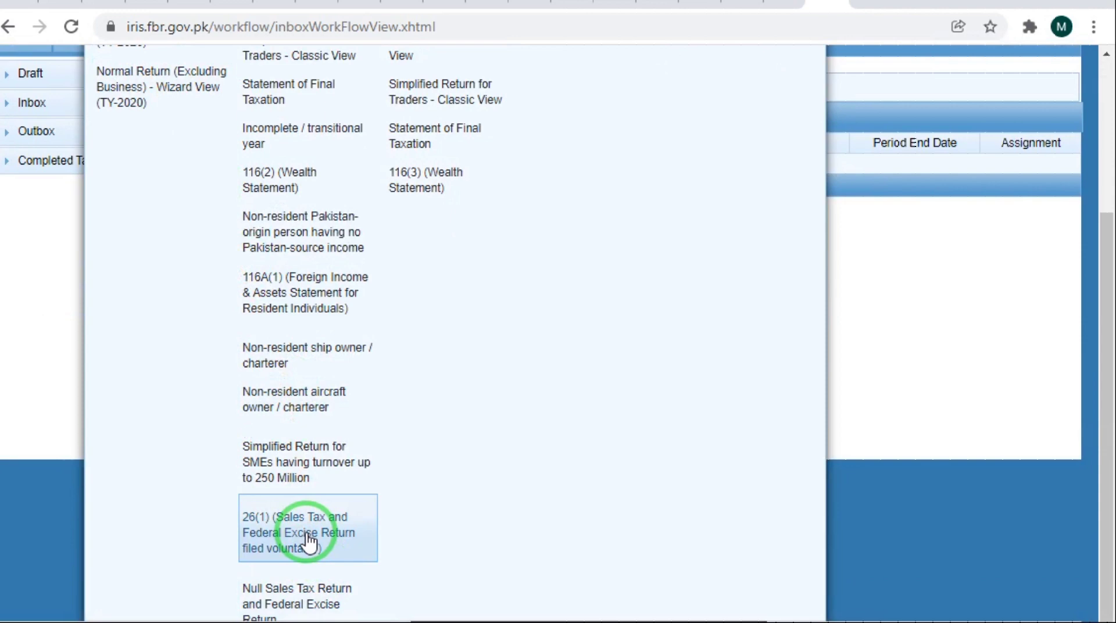
click(55, 359)
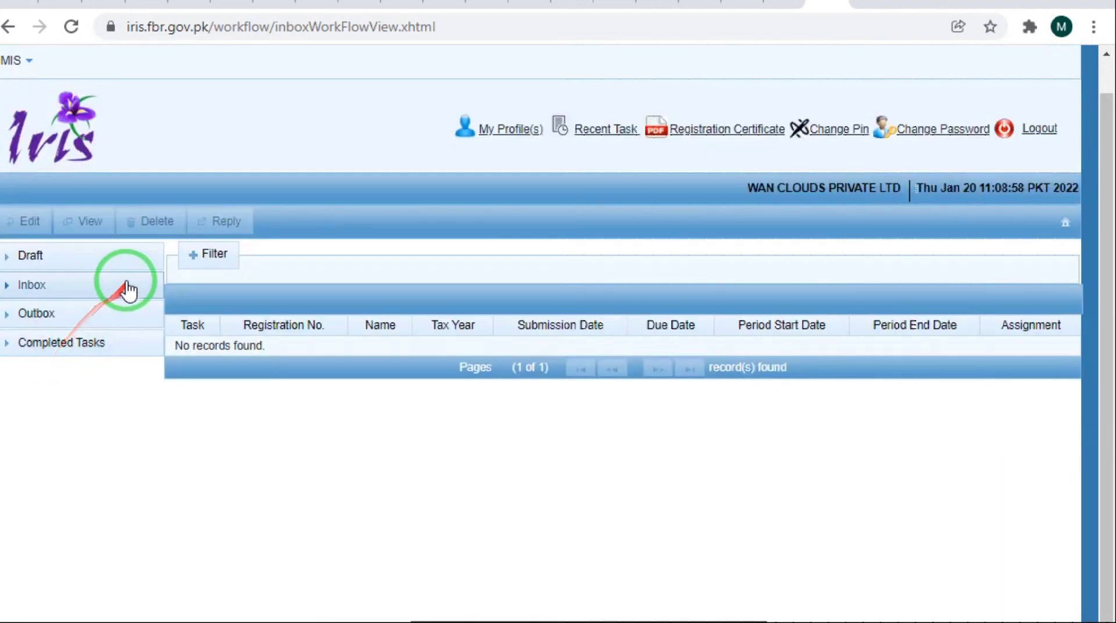
Open the draft 26(1) Sales Tax and Federal Excise return for 01-Dec-2021 to 31-Dec-2021 for editing.
click(36, 261)
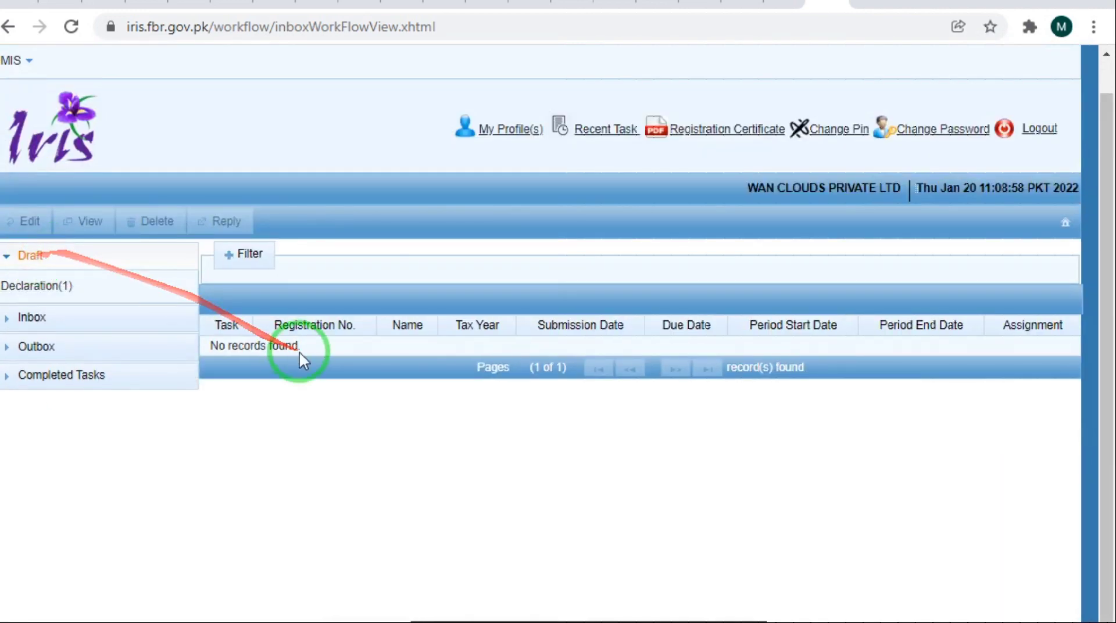
click(57, 282)
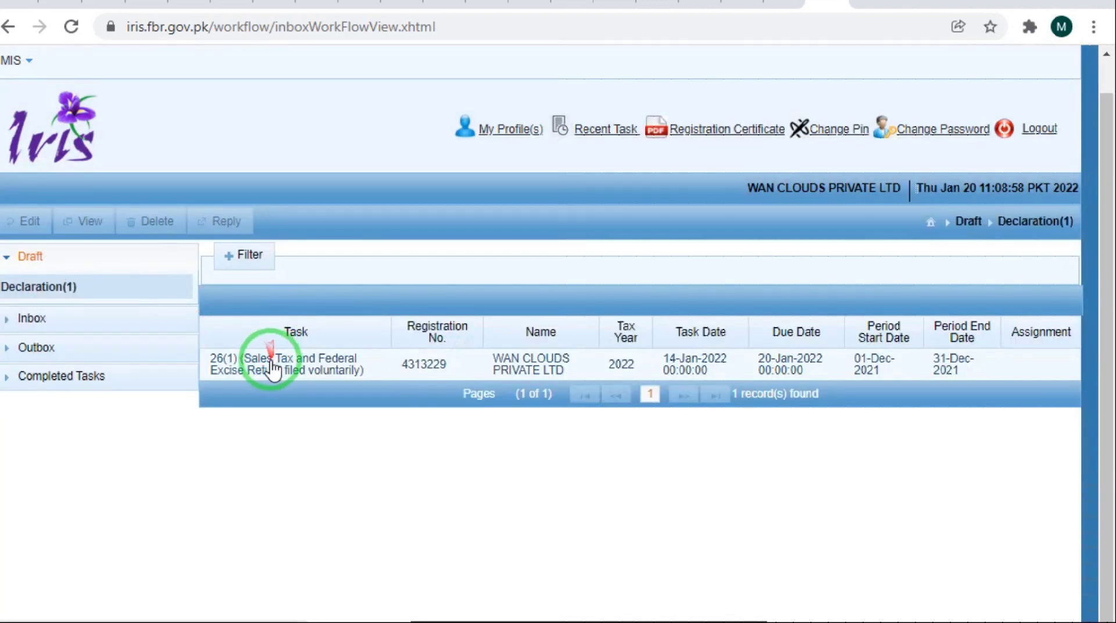
click(270, 363)
click(23, 222)
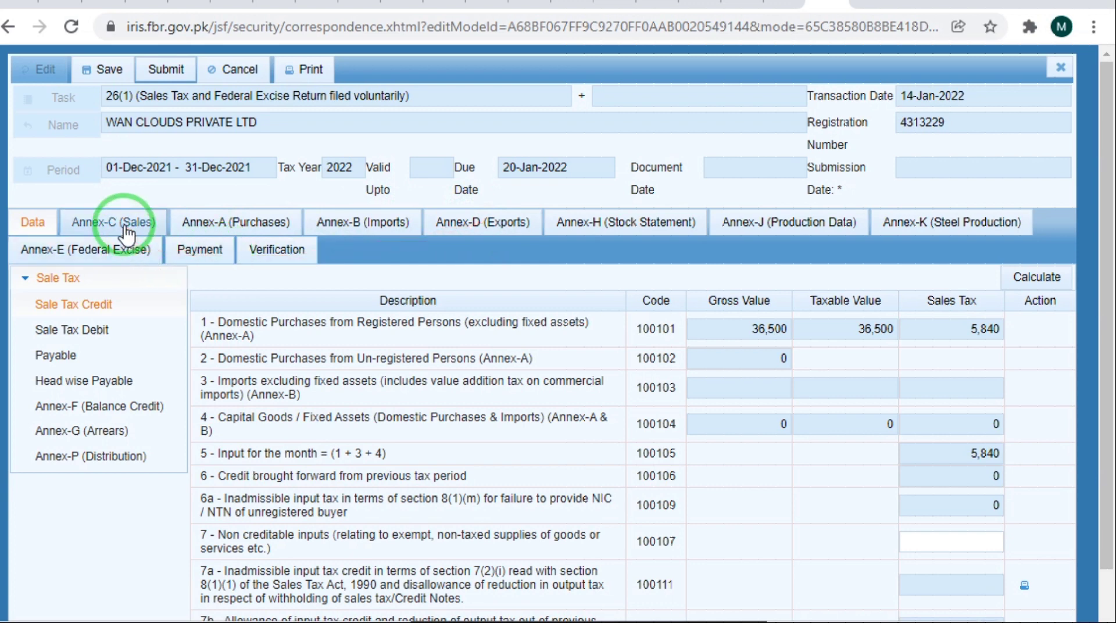
Review the domestic sales invoices in the return's Annex-C and go back to the main return data.
click(125, 226)
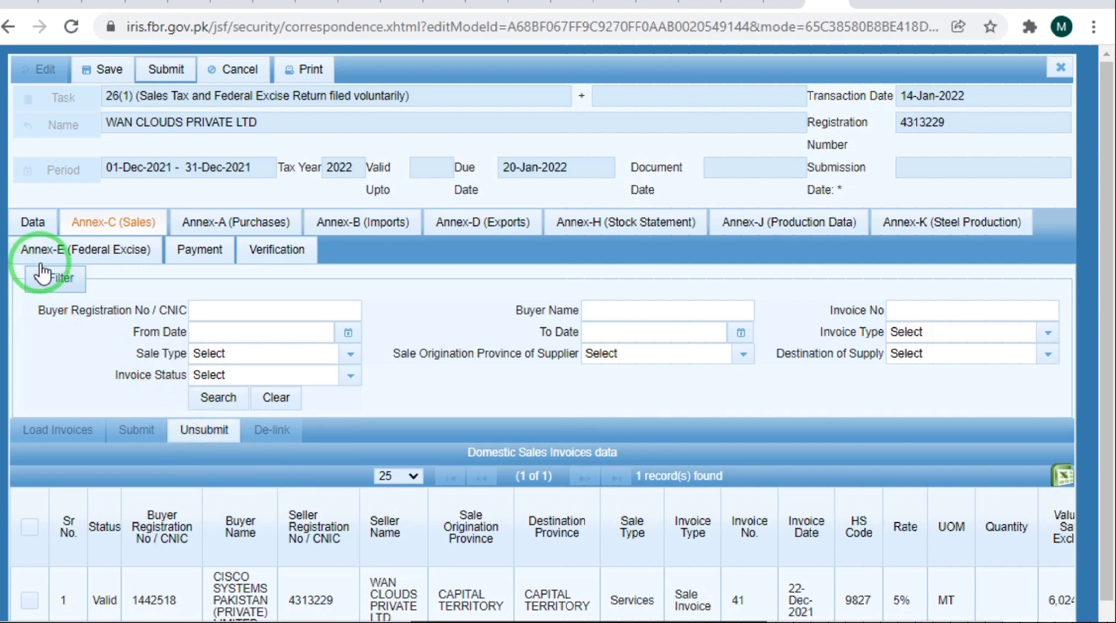
click(32, 225)
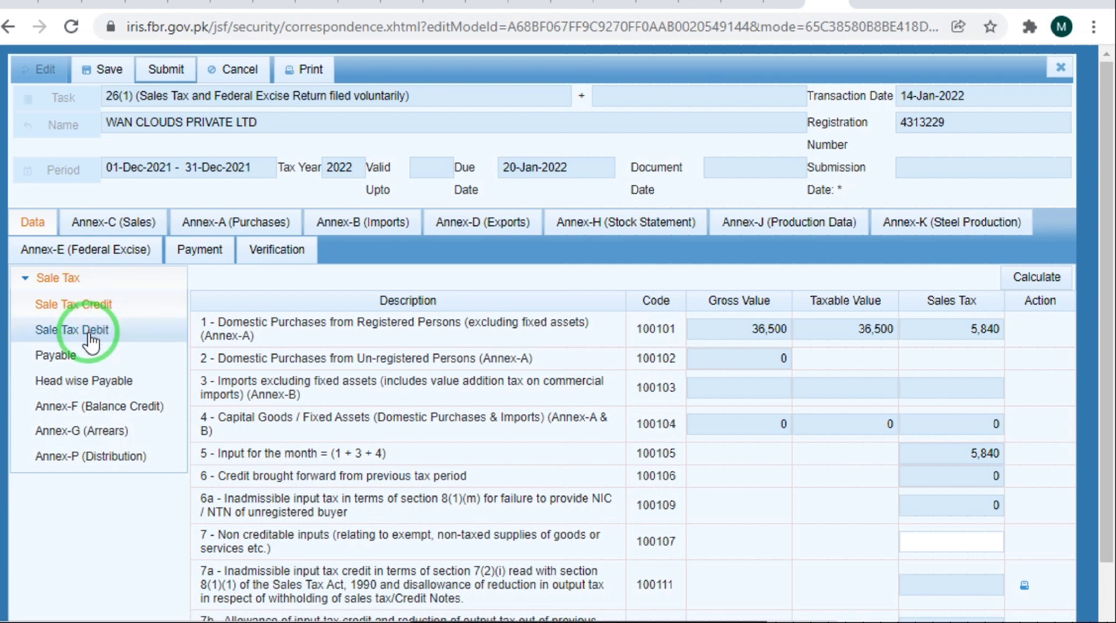
Examine the Sale Tax Debit figures for locally supplied goods or services, including their gross value and sales tax.
click(91, 337)
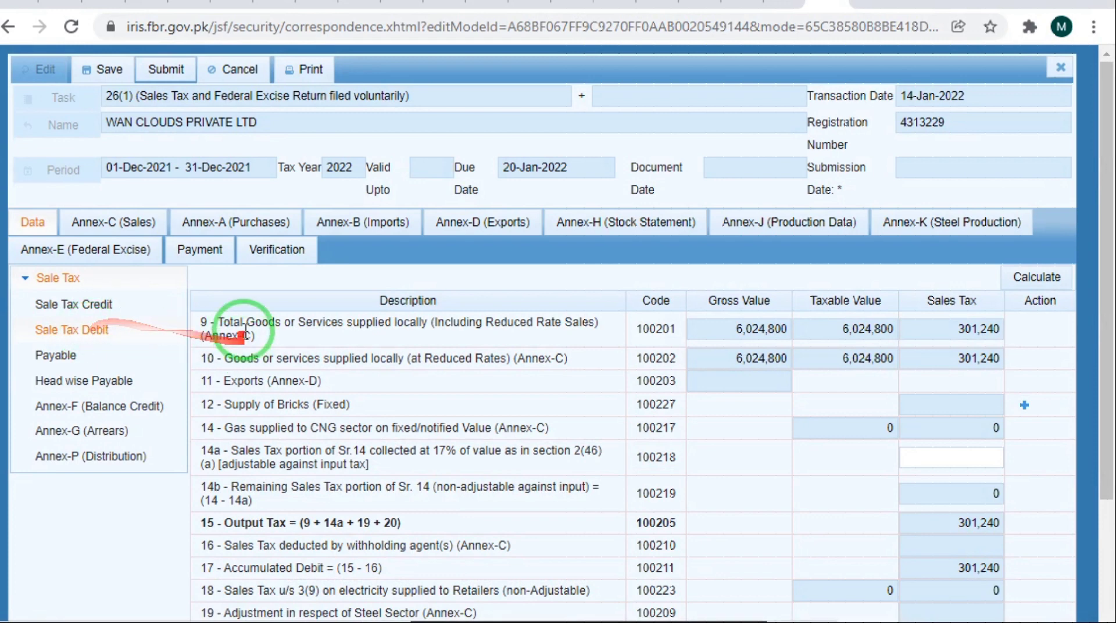
drag(247, 336, 714, 340)
double_click(713, 341)
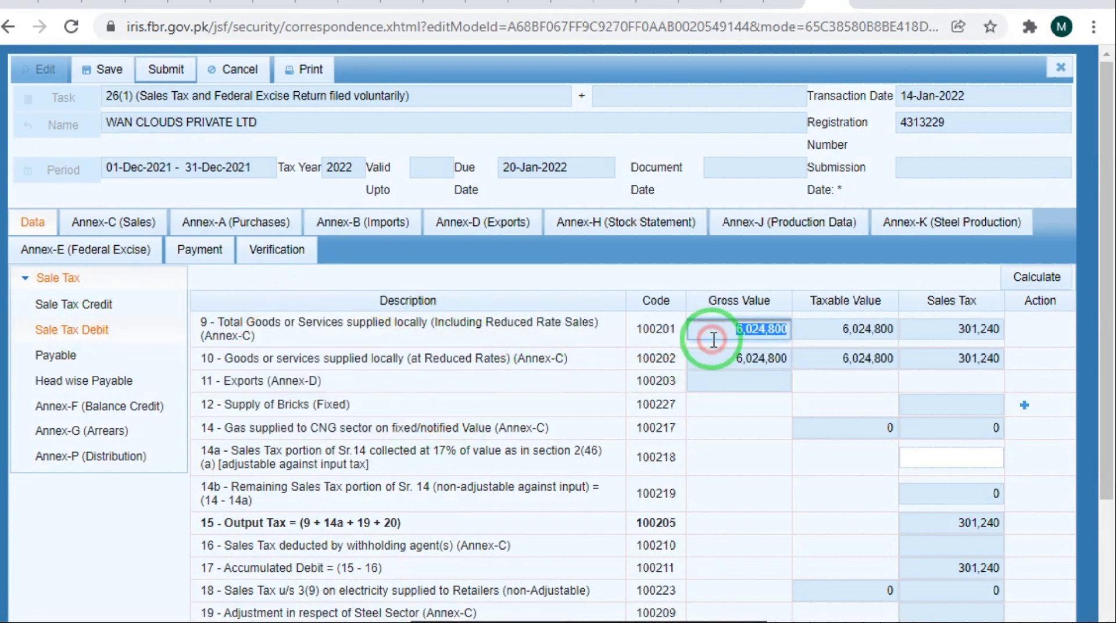
click(760, 329)
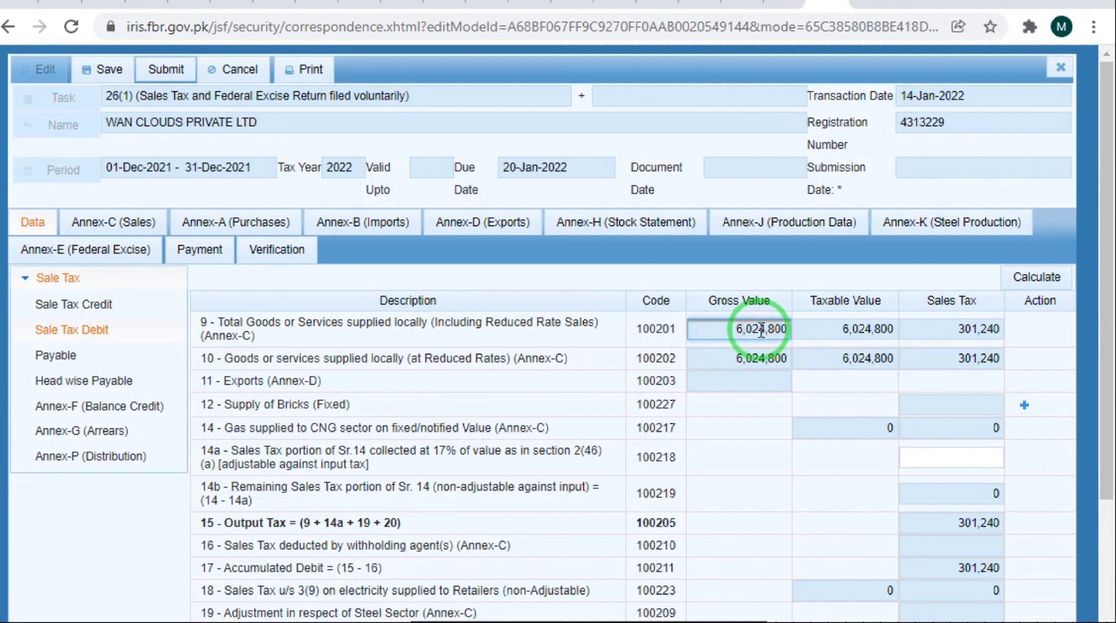
click(959, 334)
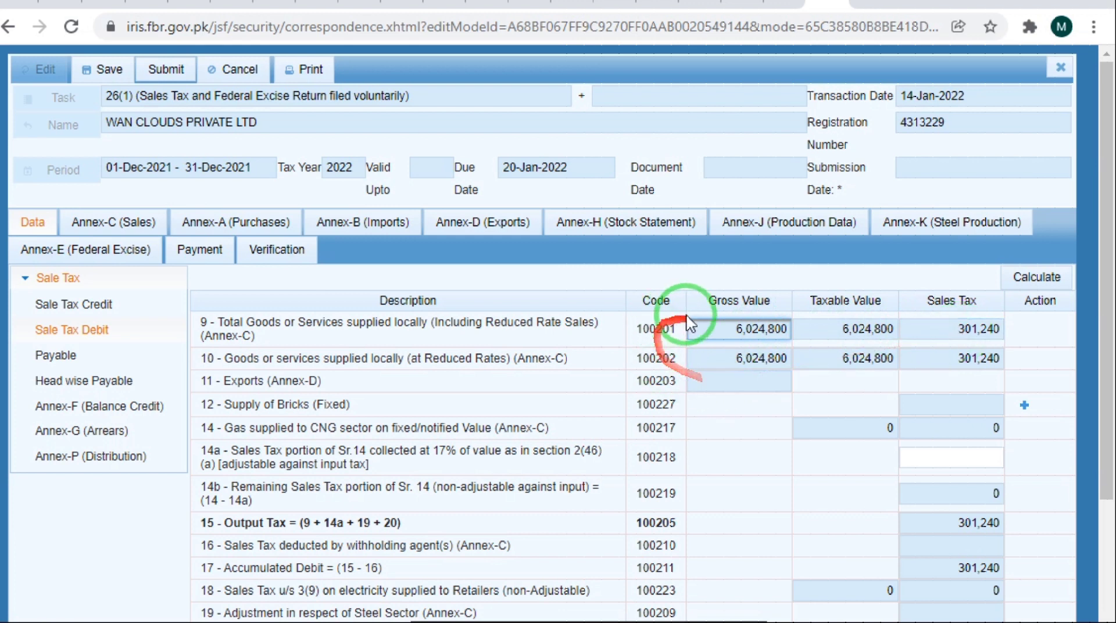
click(719, 321)
click(960, 334)
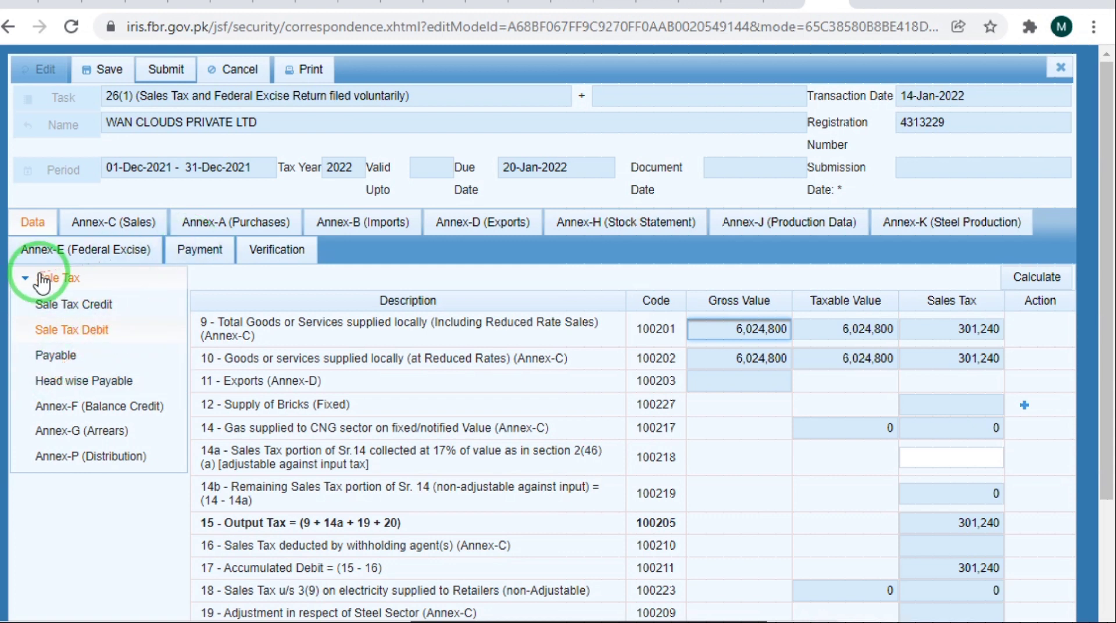
View the return's payment details and its verification section.
click(204, 260)
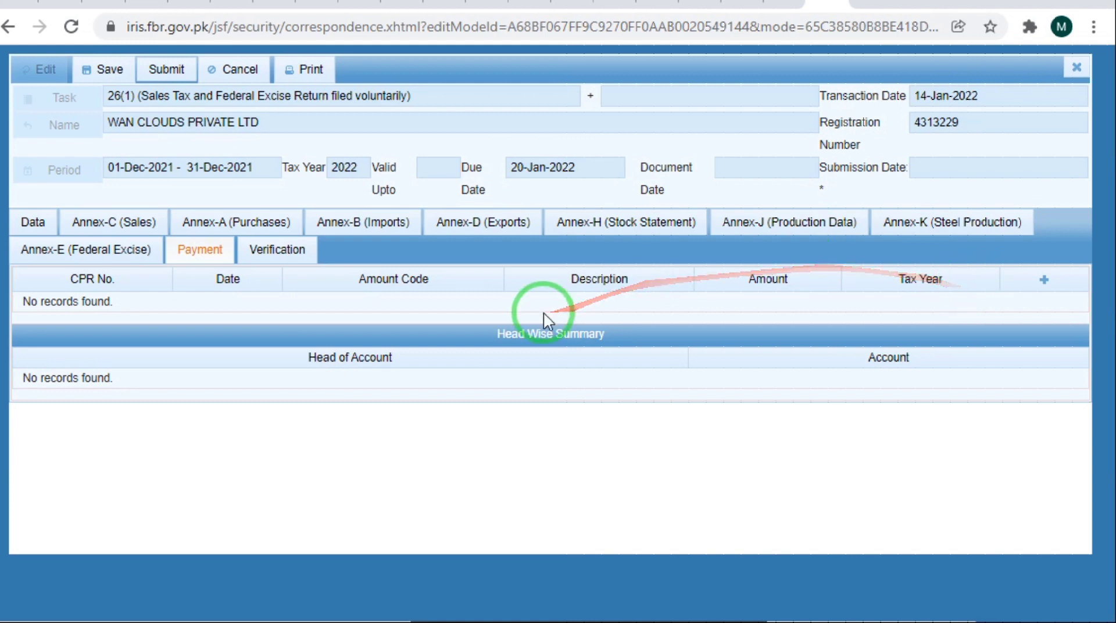
click(280, 257)
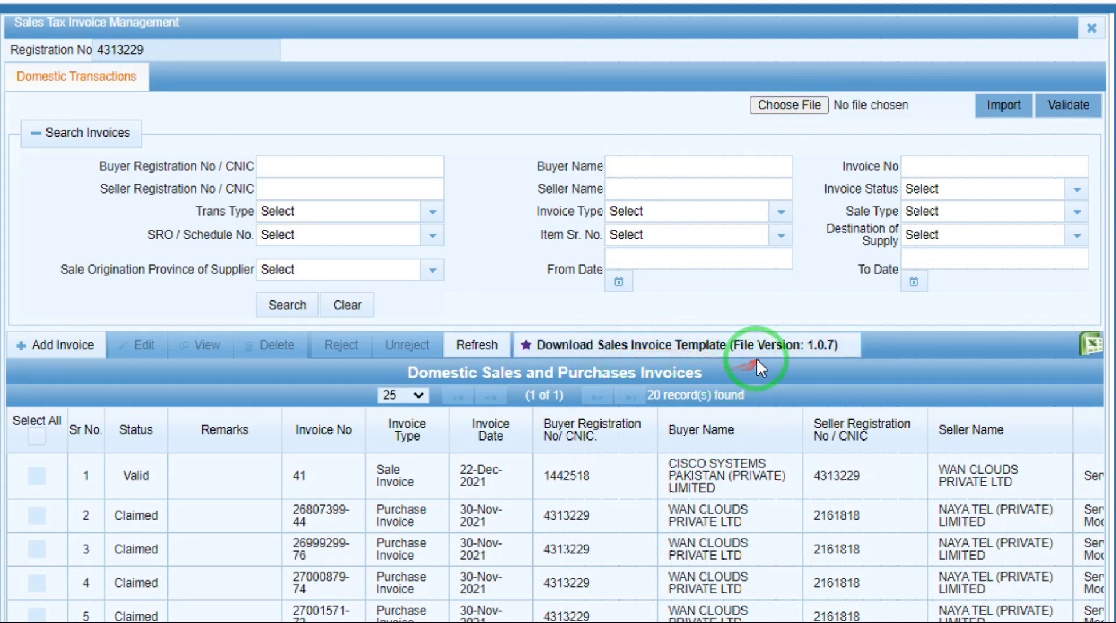
Open the download page for the Sales Invoice Template, File Version 1.0.7, and return to Sales Tax Invoice Management.
click(718, 350)
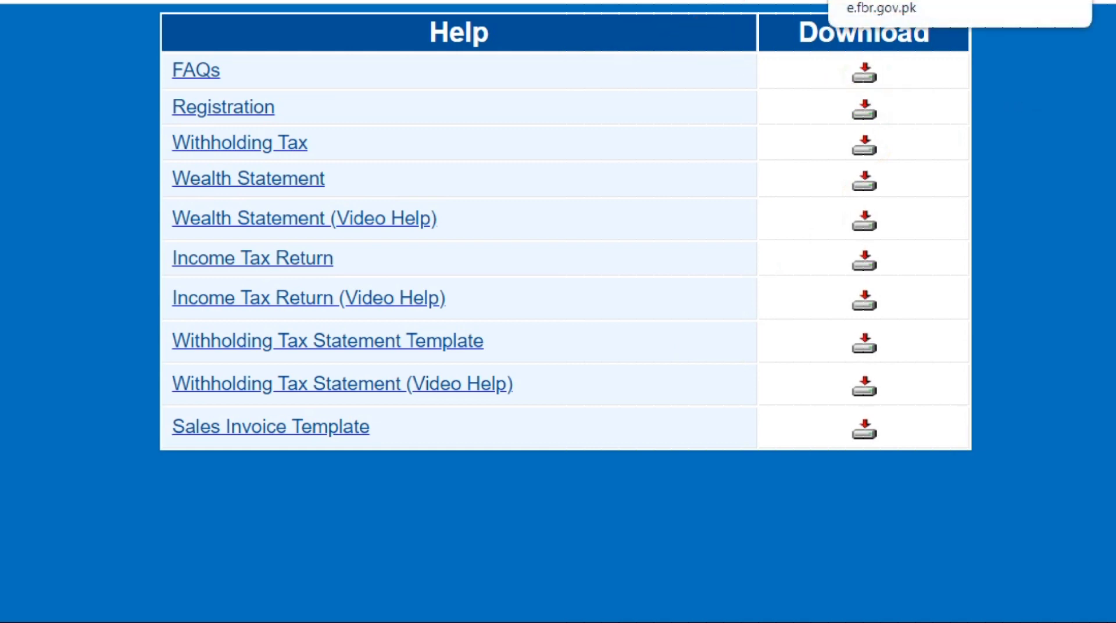
click(854, 1)
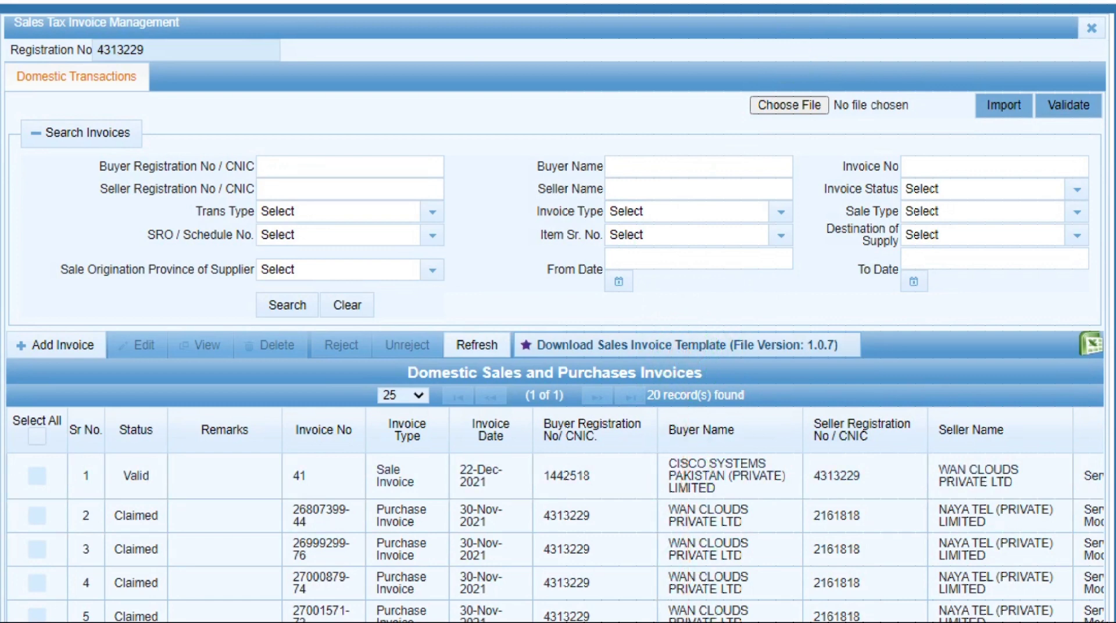
Switch to File Explorer and select the SalesLedger workbook dated 1/19/2022 3:11 PM in the Downloads folder.
click(689, 621)
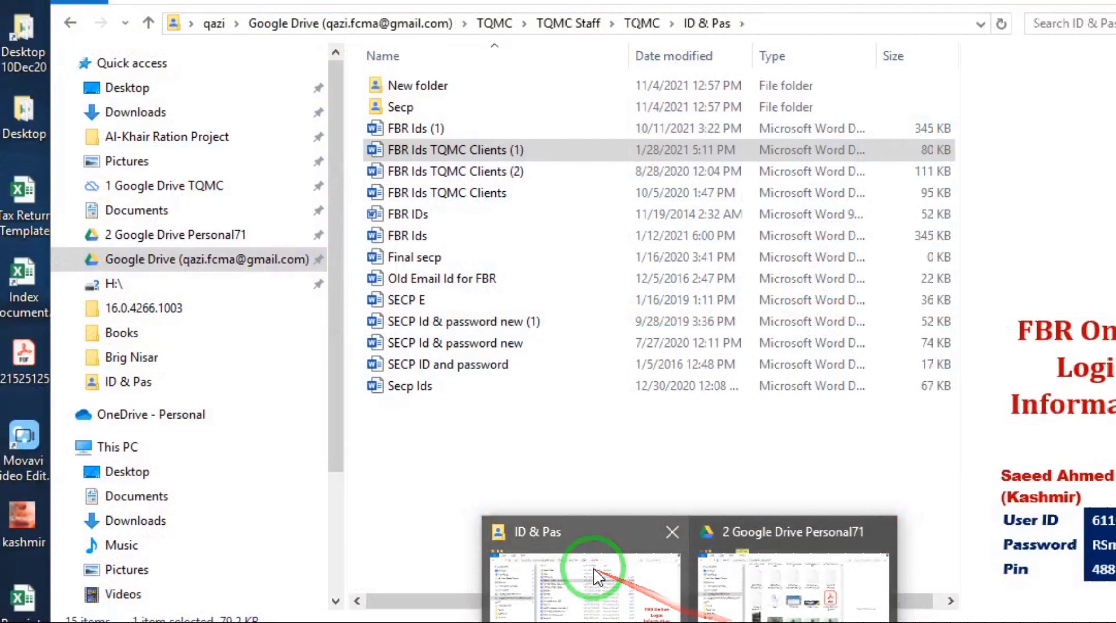
click(593, 568)
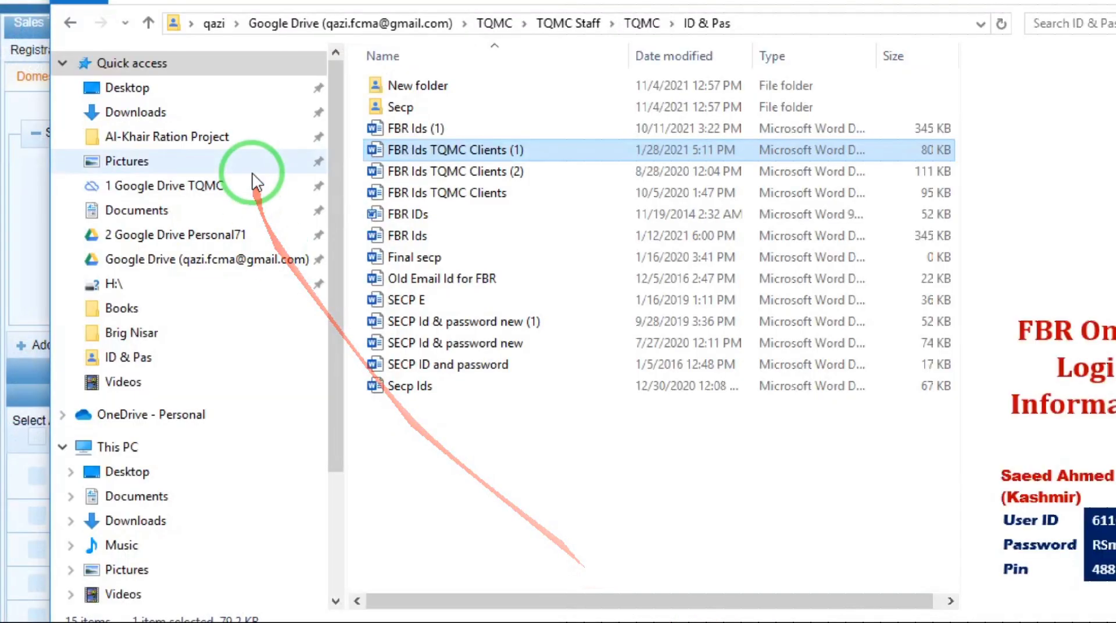
click(137, 521)
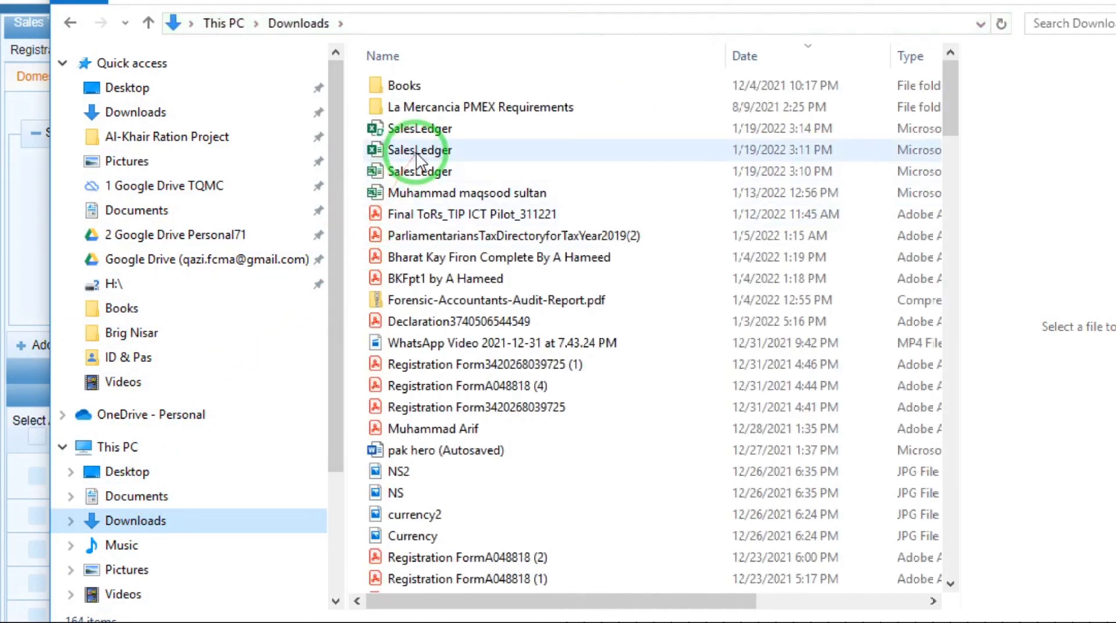
click(417, 154)
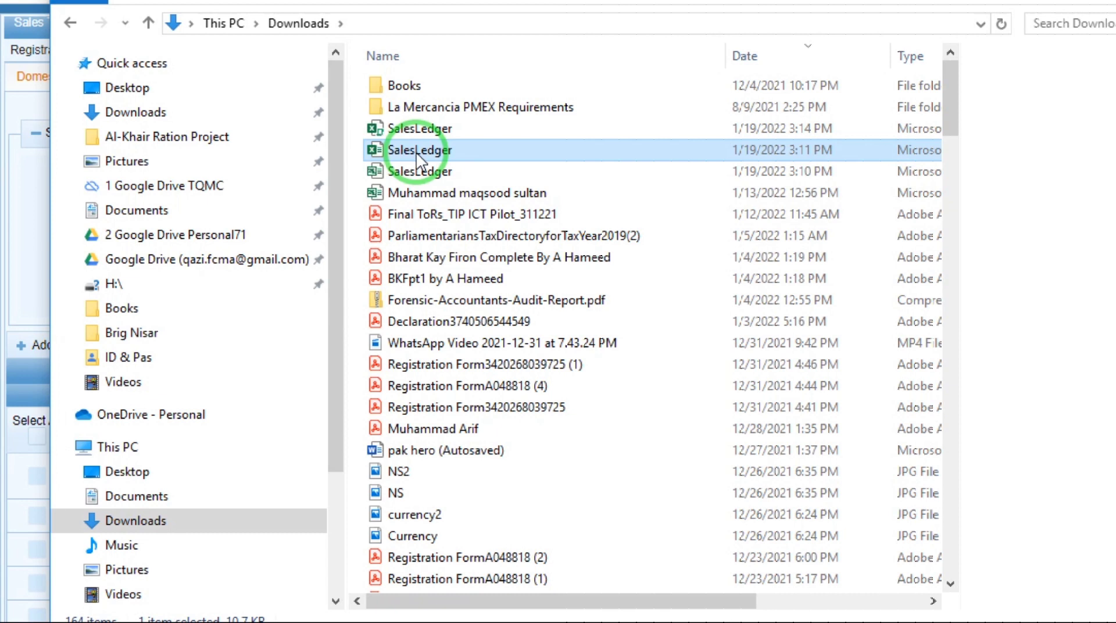
click(417, 155)
click(418, 156)
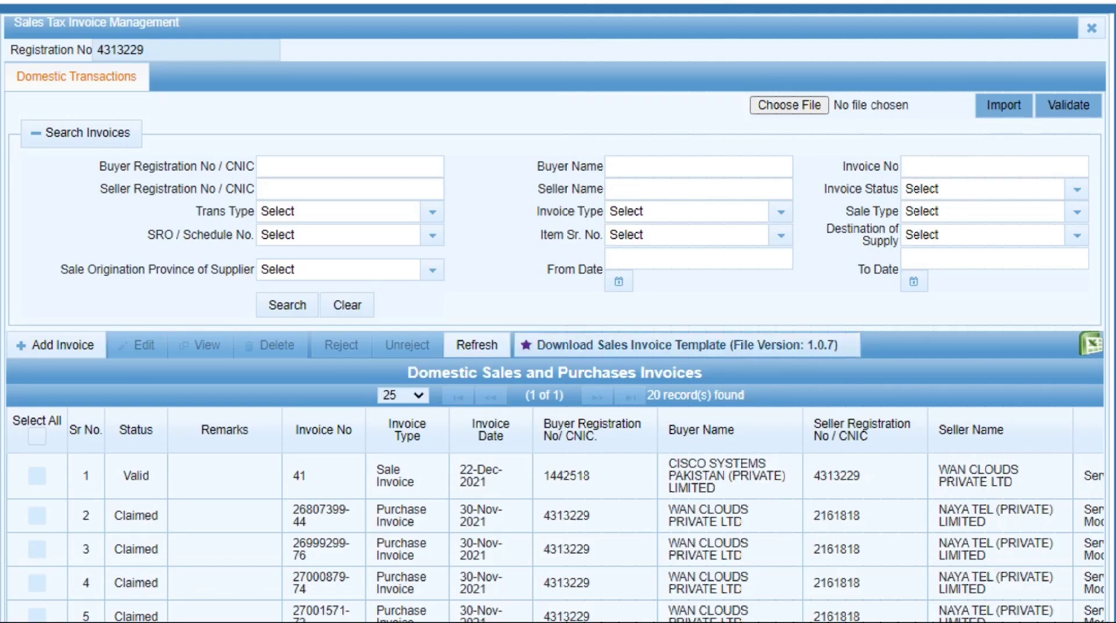
Try to import the SalesLedger workbook from the Downloads folder into the domestic transactions.
click(916, 251)
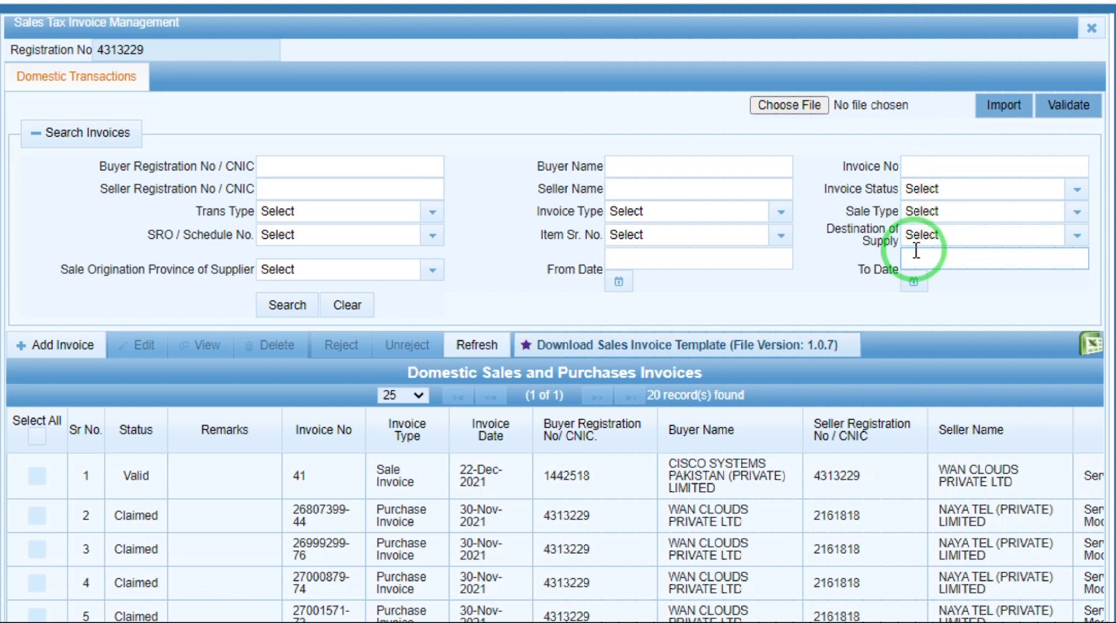
click(796, 108)
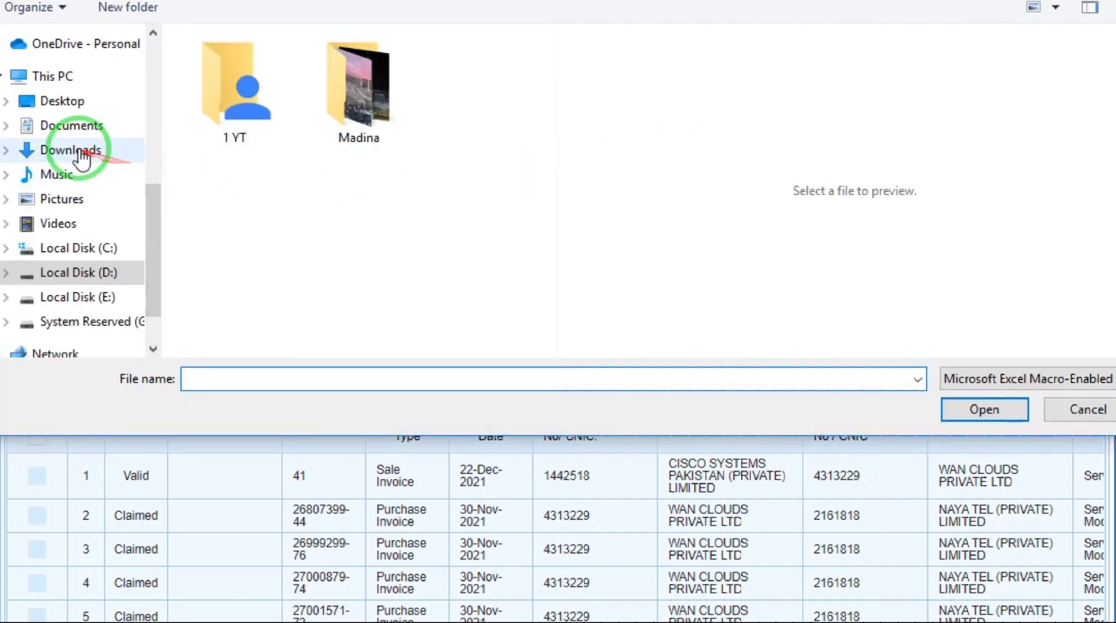
click(82, 155)
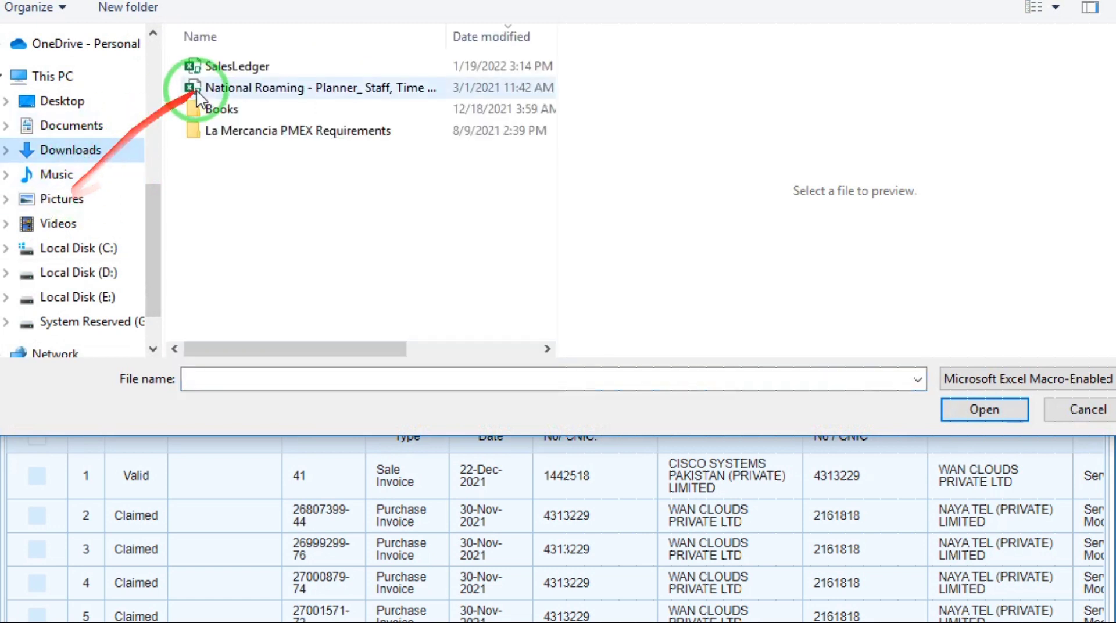
double_click(230, 68)
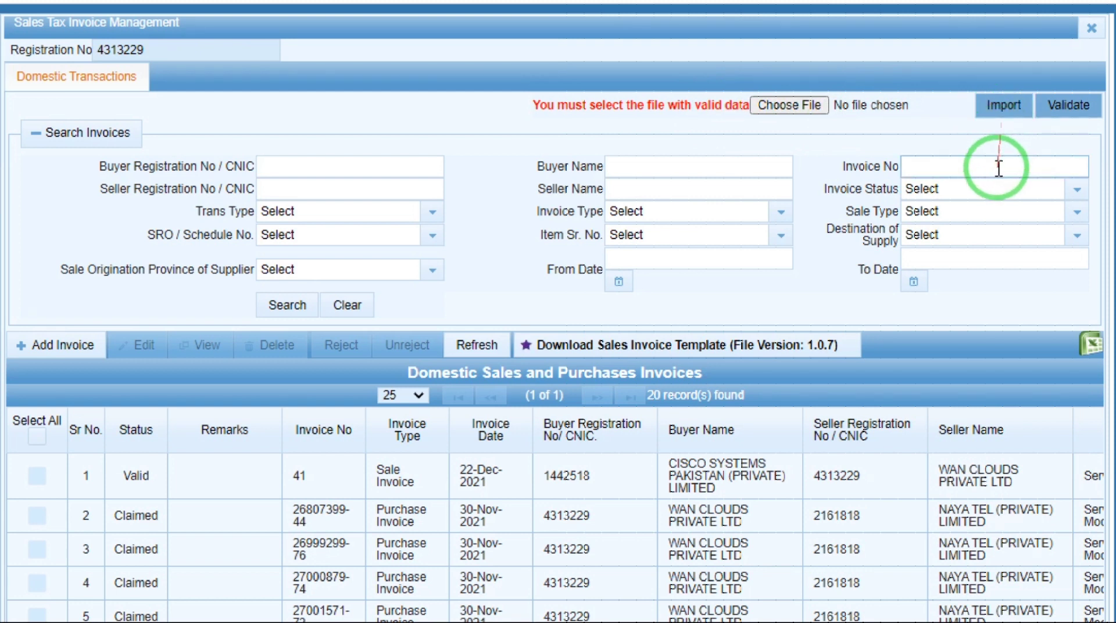
Look through the Domestic Sales and Purchases Invoices list, examining the status, type and date of the recorded invoices.
drag(806, 251, 542, 368)
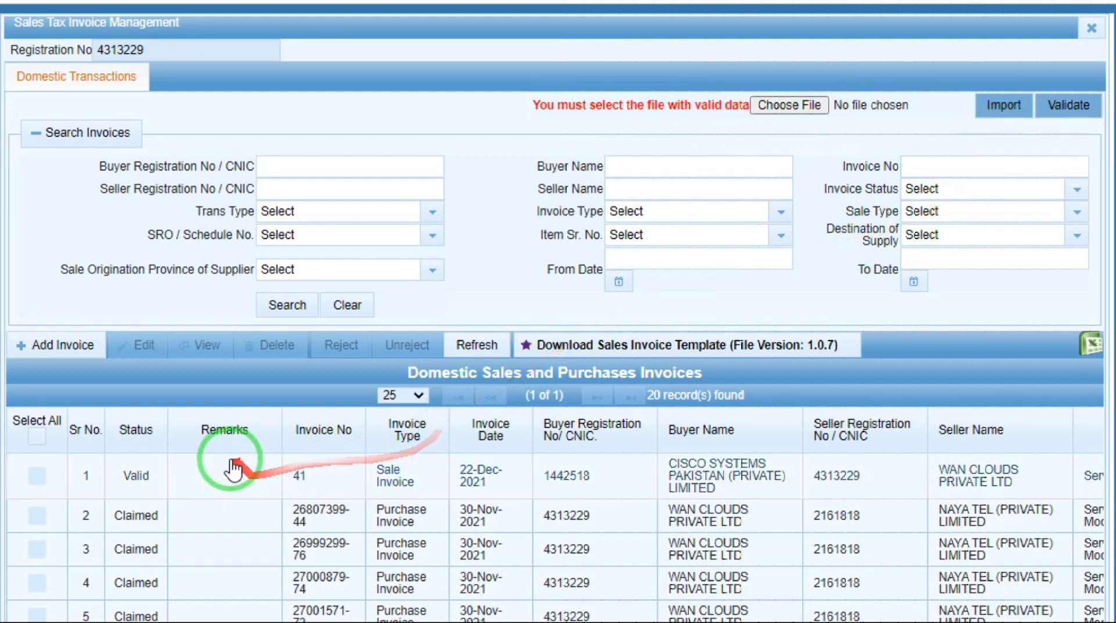
drag(229, 465, 213, 486)
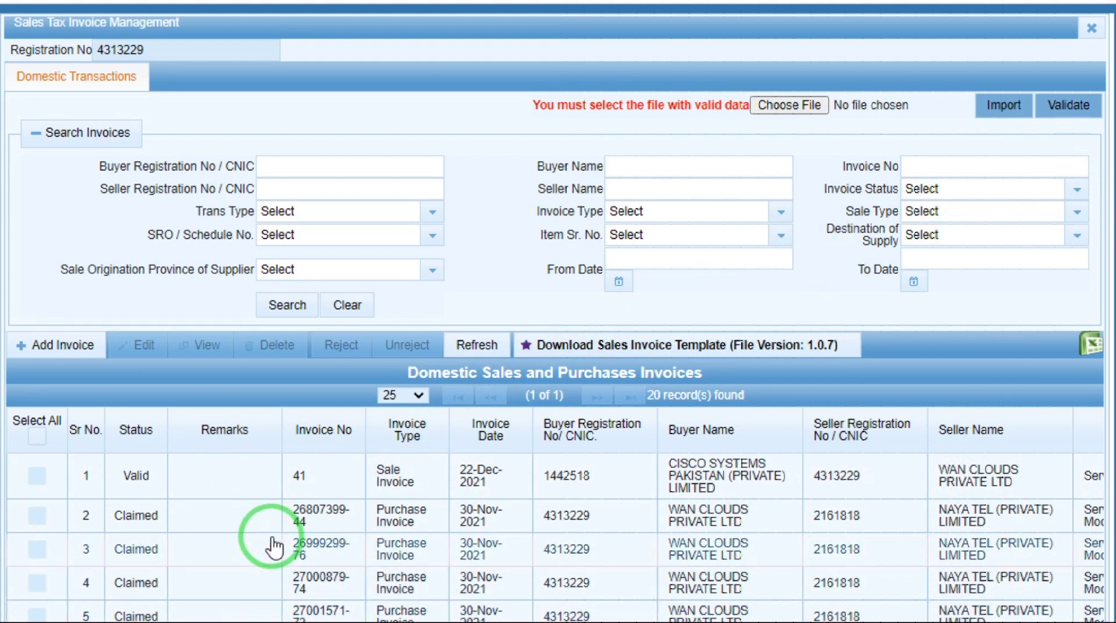
scroll(273, 546, down, 5)
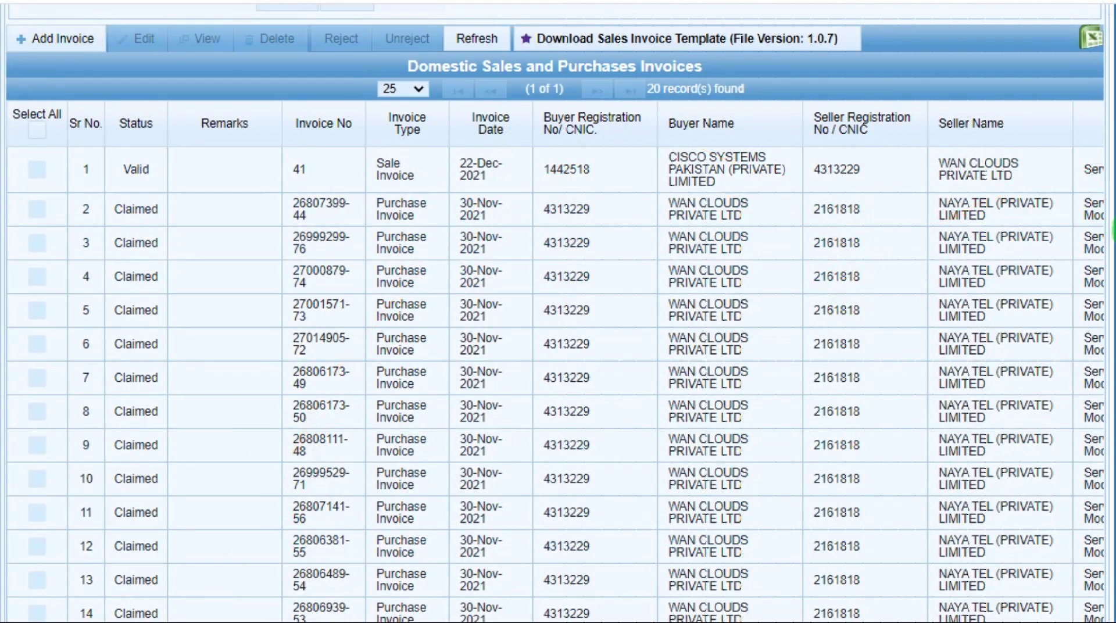
scroll(557, 314, up, 5)
scroll(556, 311, up, 1)
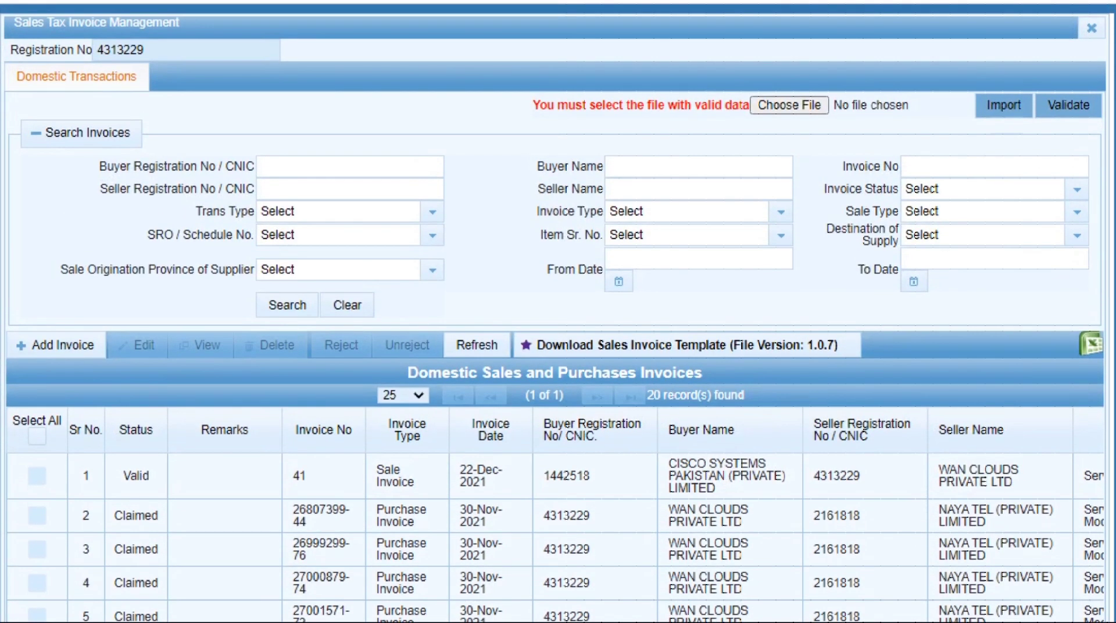